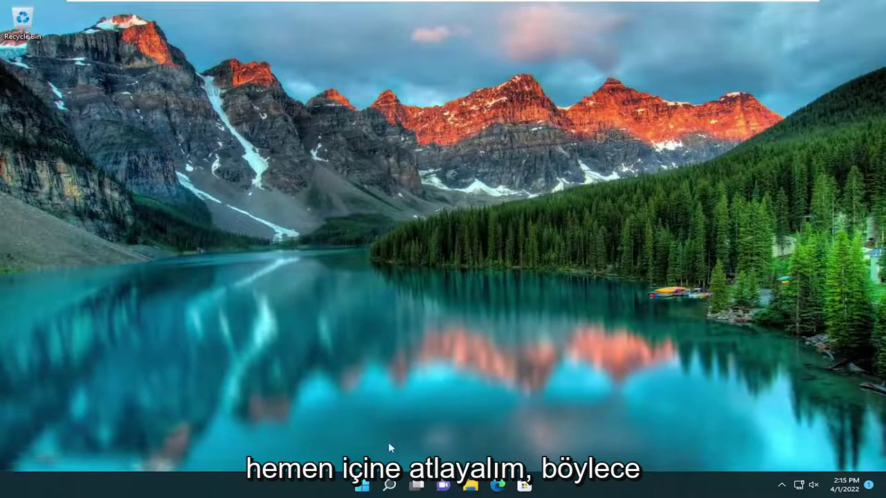
# Launch File Explorer via search and select New Volume (E:) under This PC
pyautogui.click(392, 484)
pyautogui.write('f')
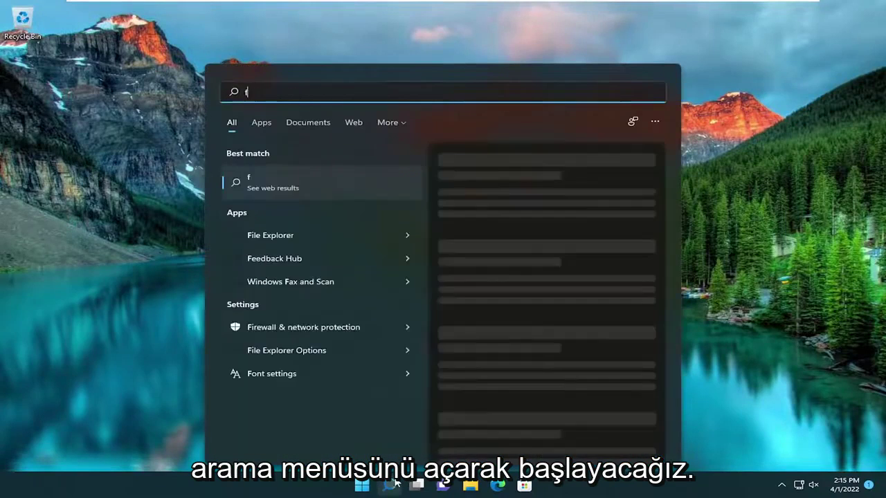
pyautogui.write('ile explorer')
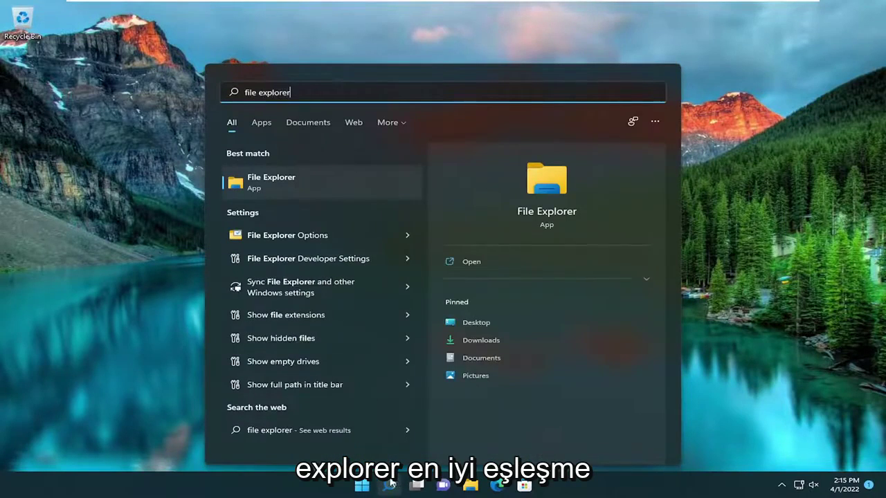
pyautogui.click(268, 182)
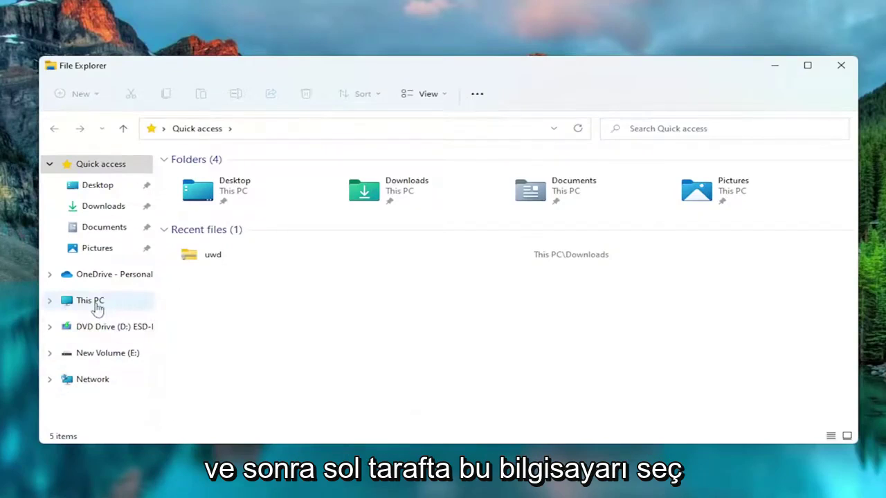
pyautogui.click(90, 304)
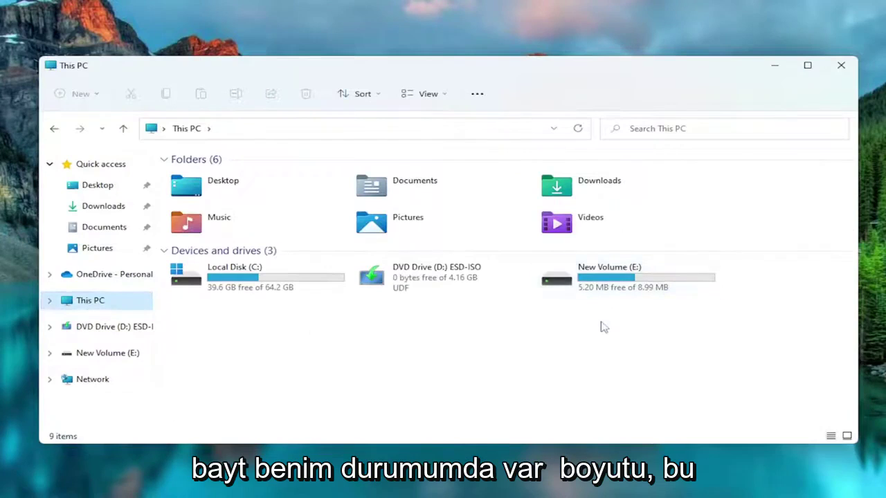
pyautogui.moveTo(612, 284)
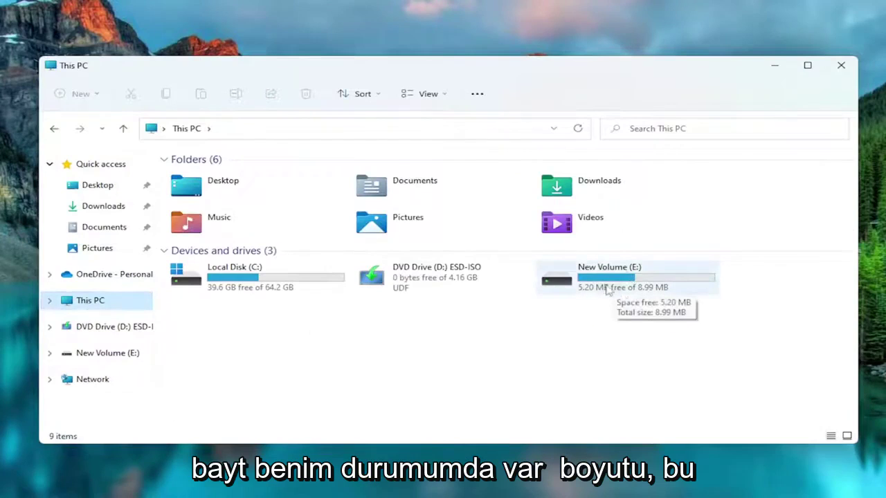
pyautogui.click(602, 287)
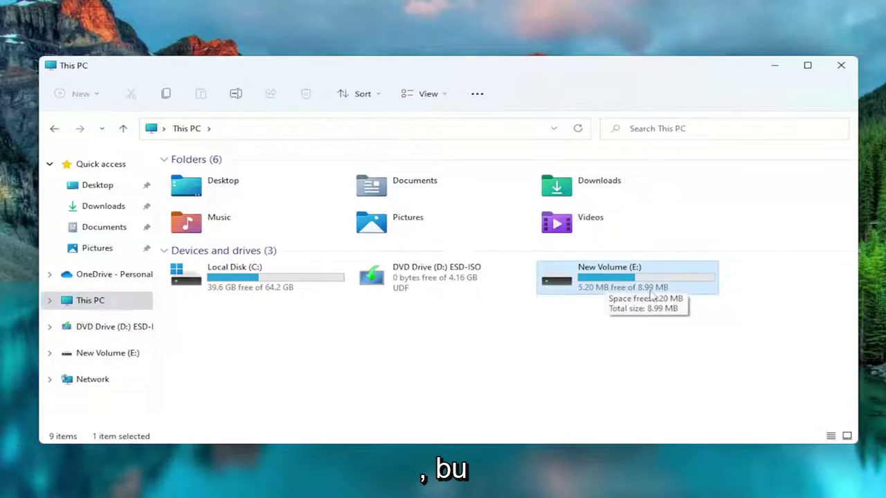
# Scan New Volume (E:) for file system errors from its Properties Tools tab
pyautogui.rightClick(614, 280)
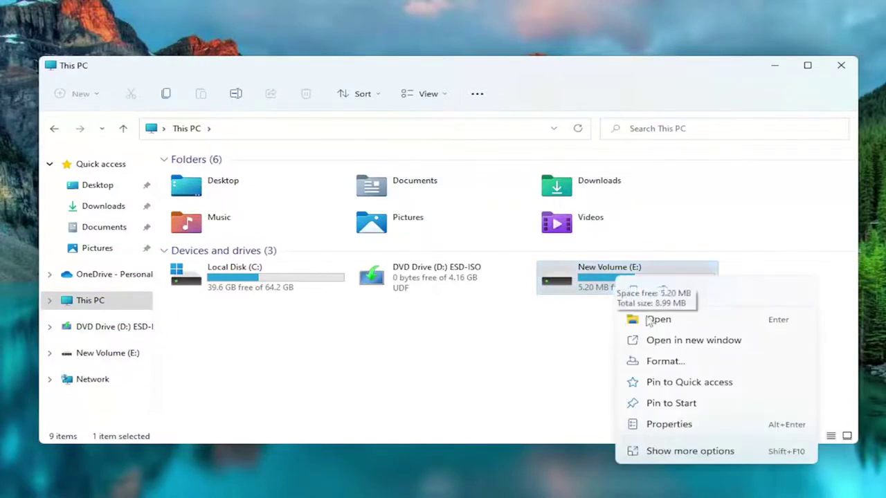
pyautogui.click(634, 424)
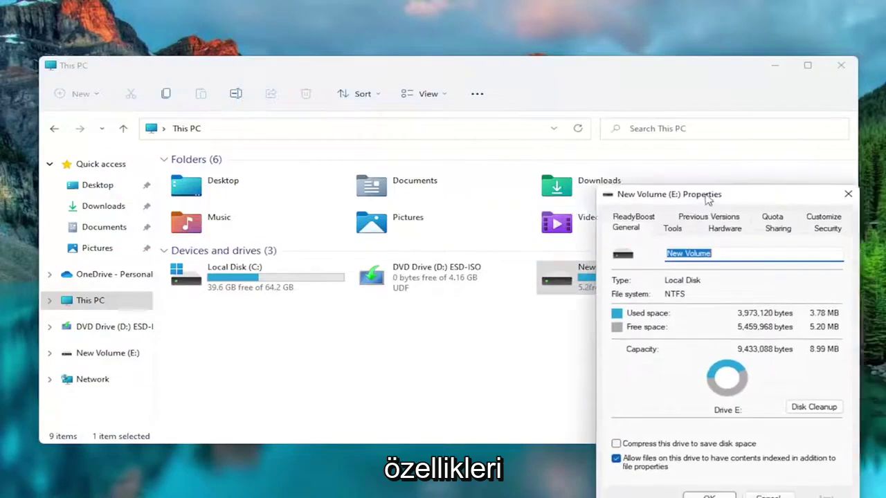
pyautogui.moveTo(664, 201); pyautogui.dragTo(373, 85)
pyautogui.click(403, 120)
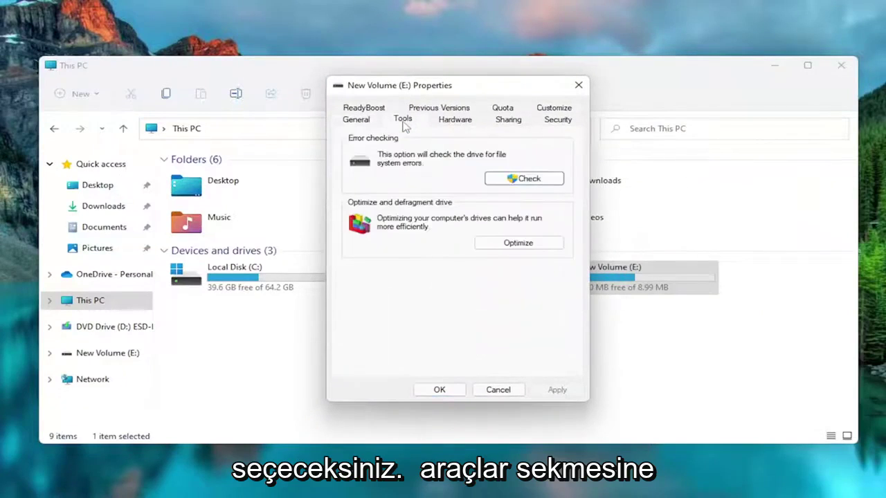
pyautogui.click(522, 178)
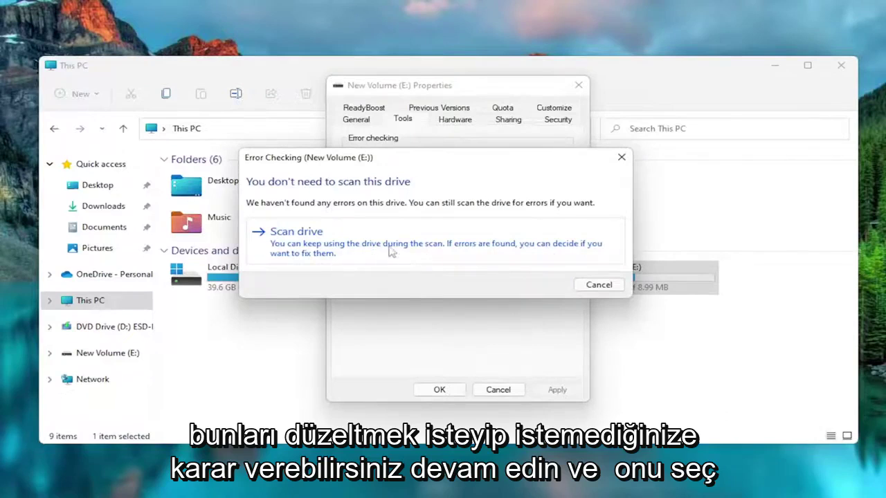
pyautogui.click(415, 250)
pyautogui.moveTo(379, 165); pyautogui.dragTo(469, 195)
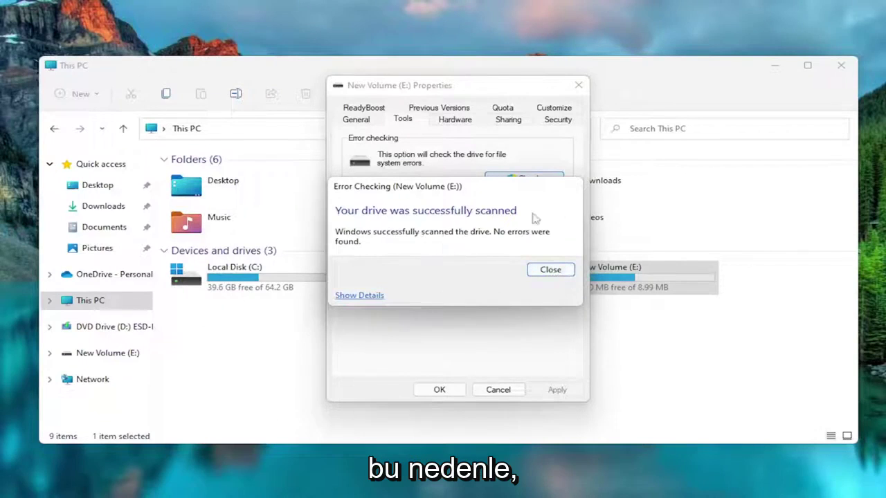
# Dismiss the no-errors scan result and close the New Volume (E:) Properties dialog
pyautogui.click(550, 270)
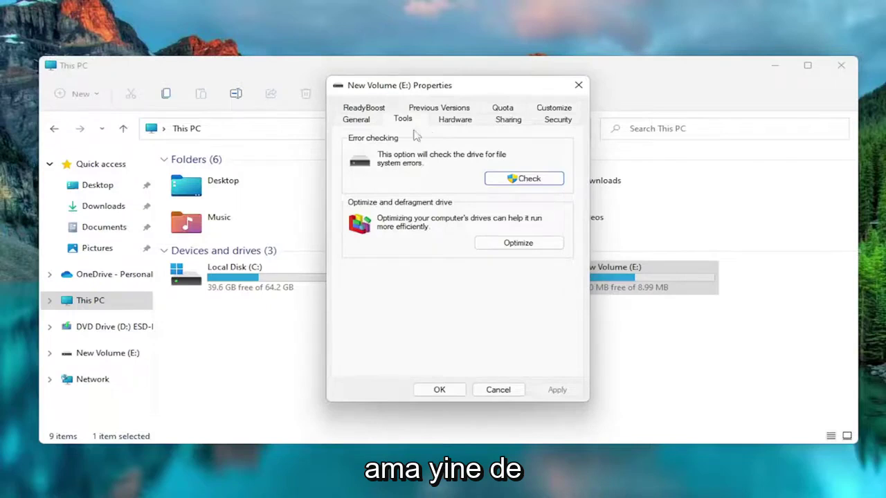
pyautogui.click(576, 88)
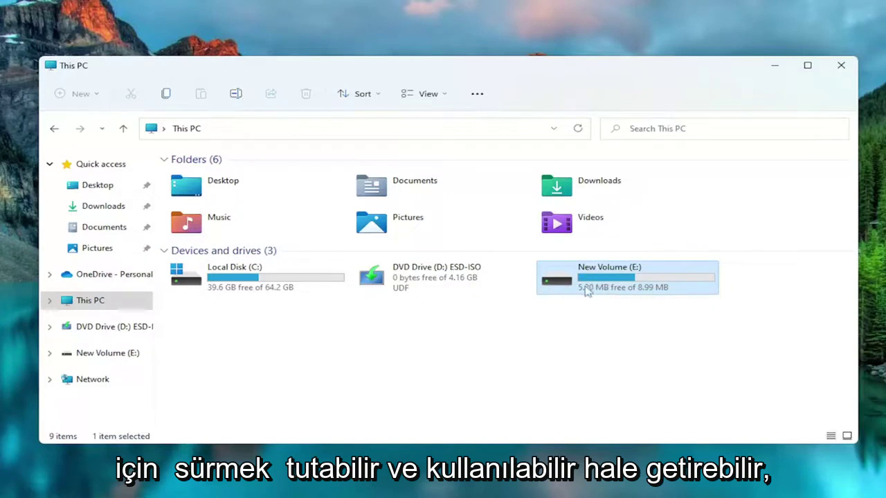
pyautogui.moveTo(606, 278)
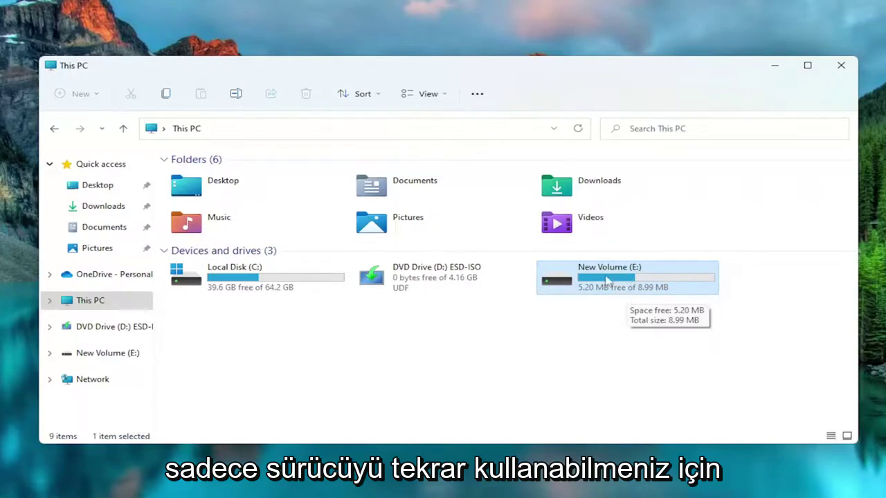
# Quick-format New Volume (E:) as NTFS, confirming the data-erase warning and completion
pyautogui.rightClick(599, 278)
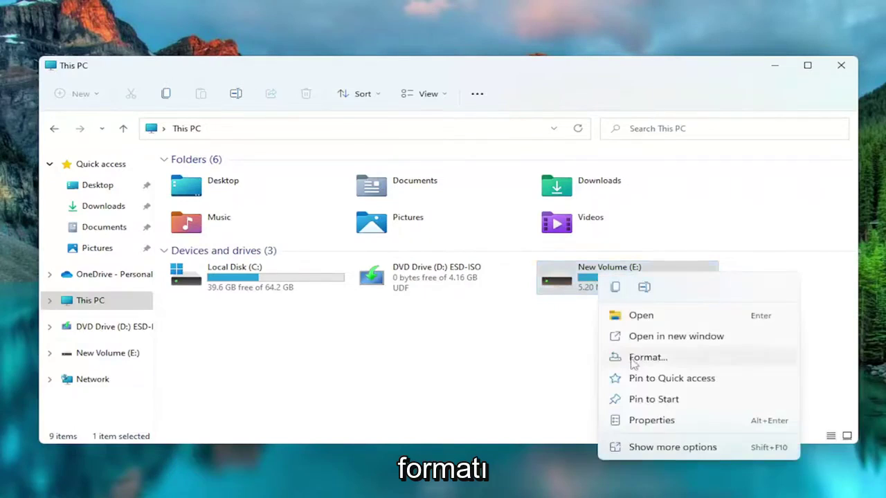
pyautogui.click(637, 358)
pyautogui.moveTo(184, 229)
pyautogui.mouseDown()
pyautogui.moveTo(432, 183)
pyautogui.moveTo(471, 119)
pyautogui.mouseUp()
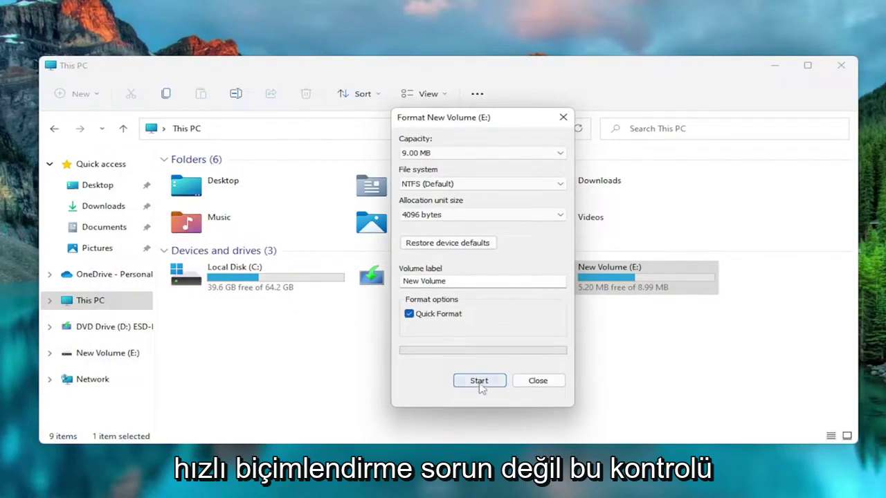
pyautogui.click(480, 385)
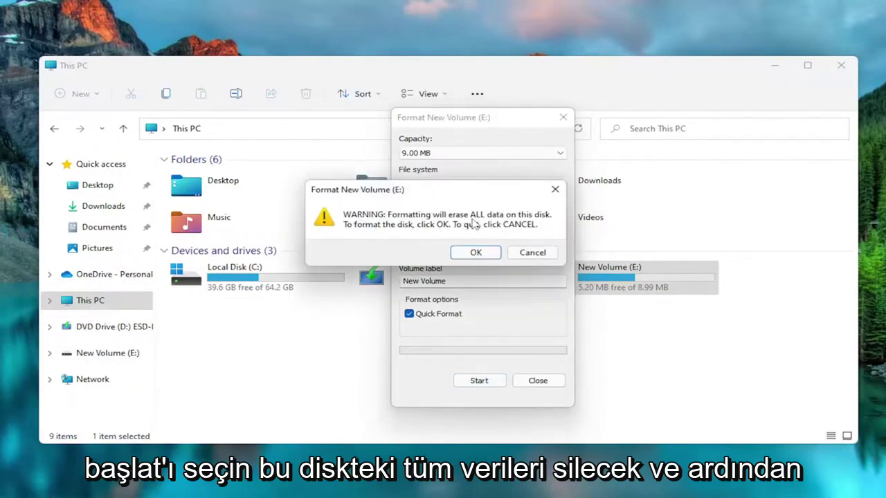
pyautogui.click(477, 255)
pyautogui.click(528, 251)
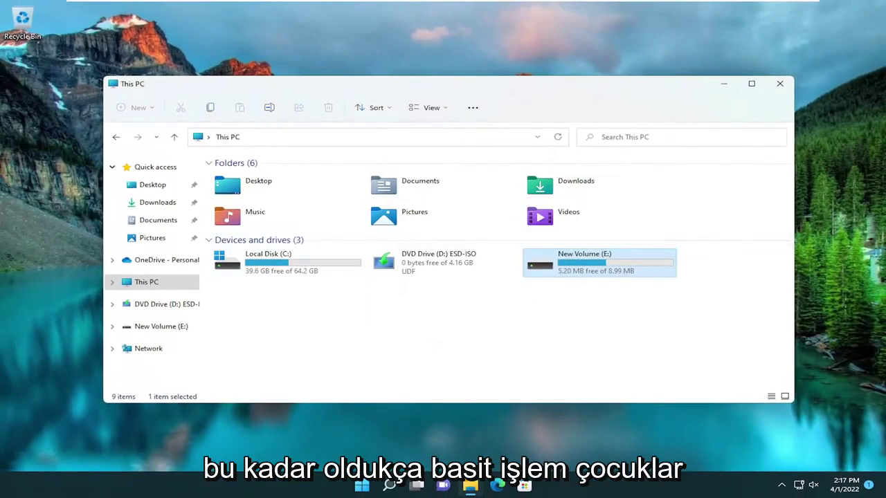
# Close the File Explorer window, returning to the desktop
pyautogui.click(779, 84)
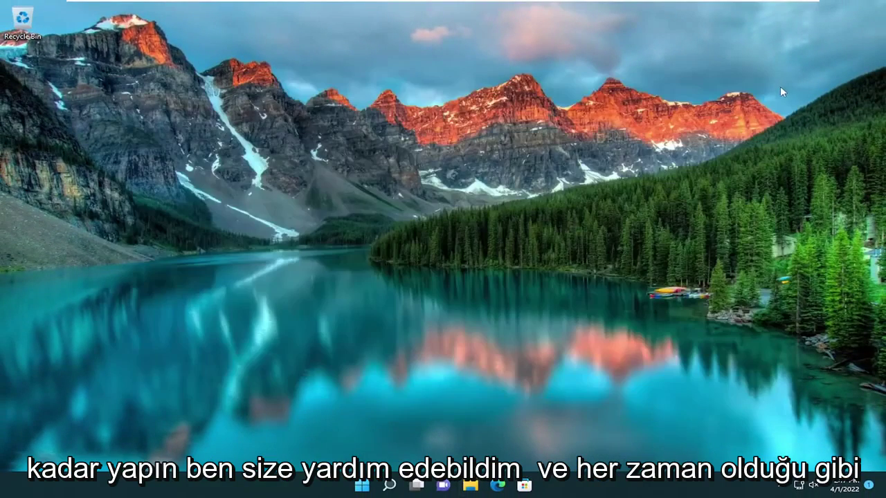